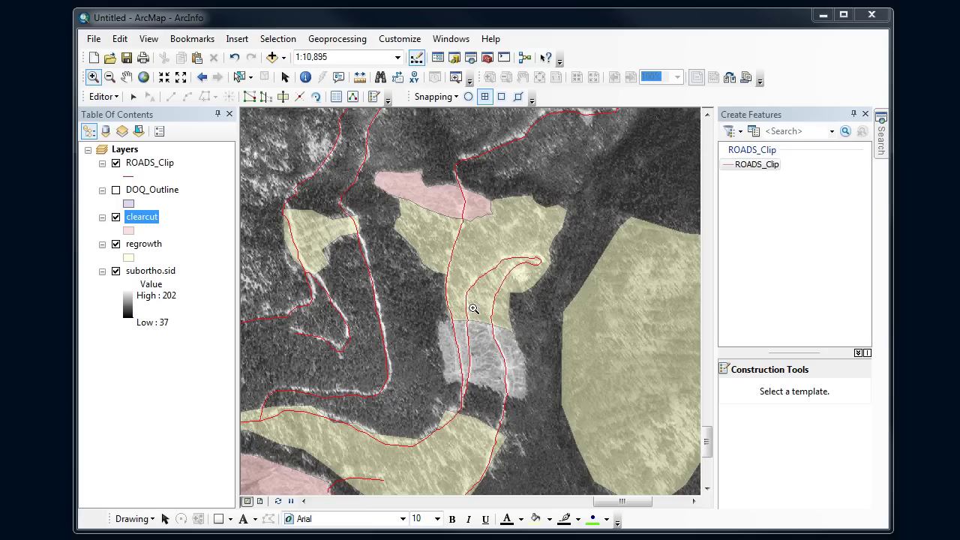
# Step: Open the Editor menu on the Editor toolbar
pyautogui.click(103, 97)
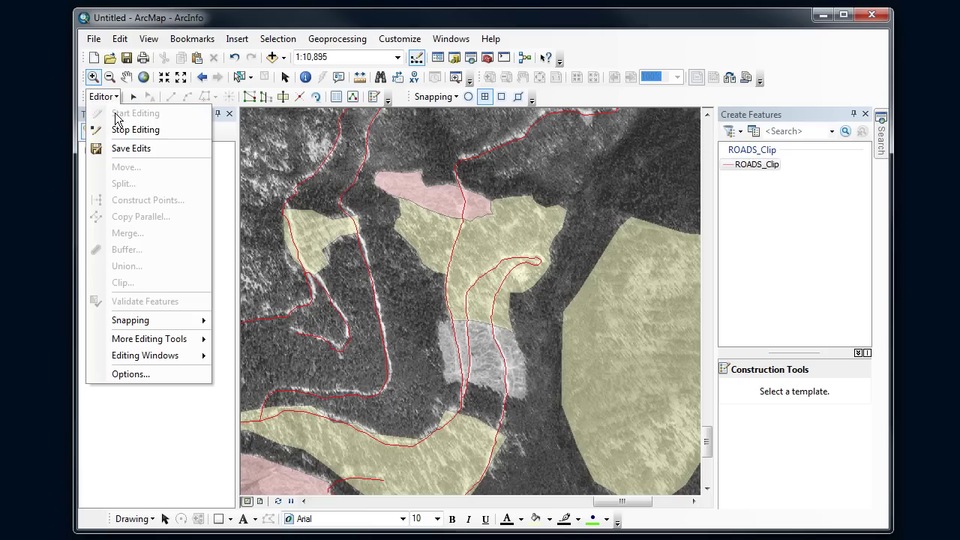
# Step: Stop editing and save the edits, then start a new edit session on the clearcut layer
pyautogui.click(122, 130)
pyautogui.click(486, 296)
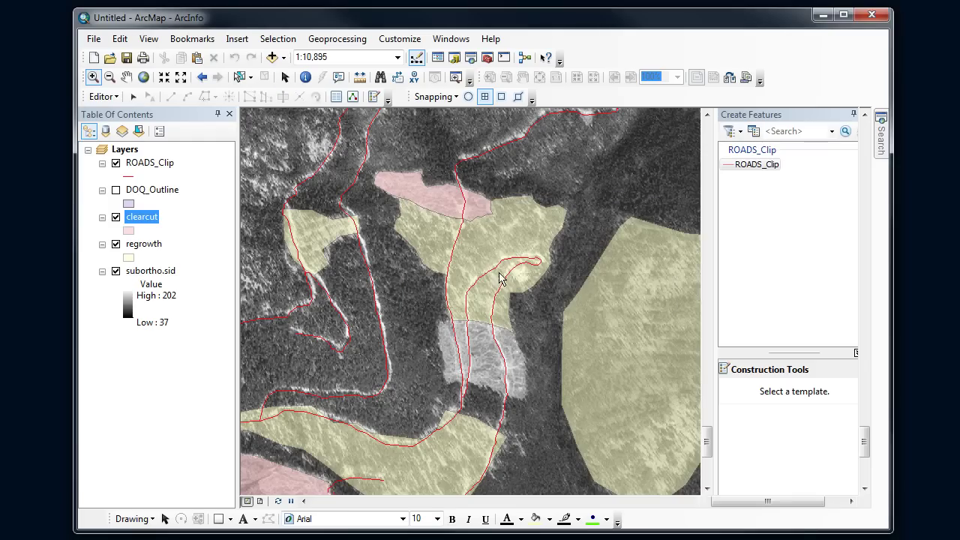
pyautogui.click(108, 99)
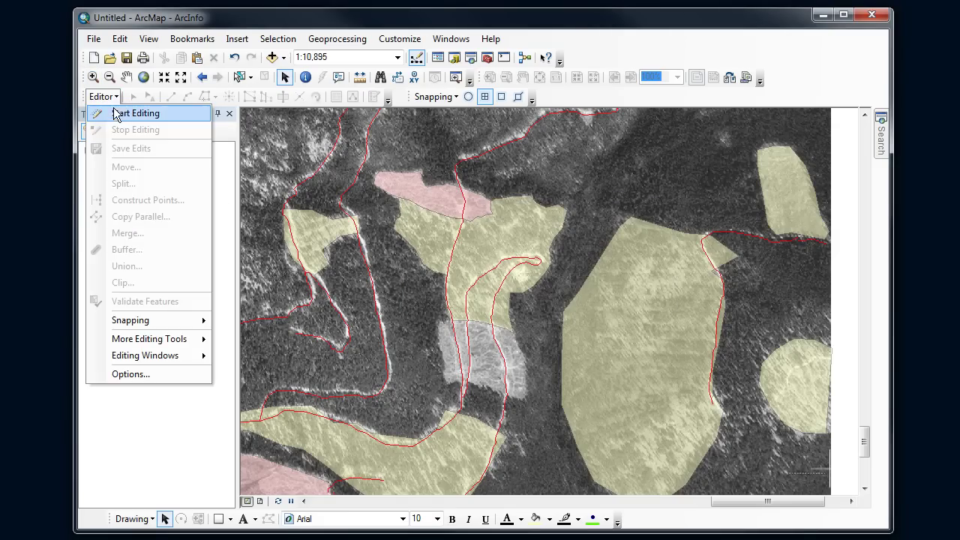
pyautogui.click(118, 114)
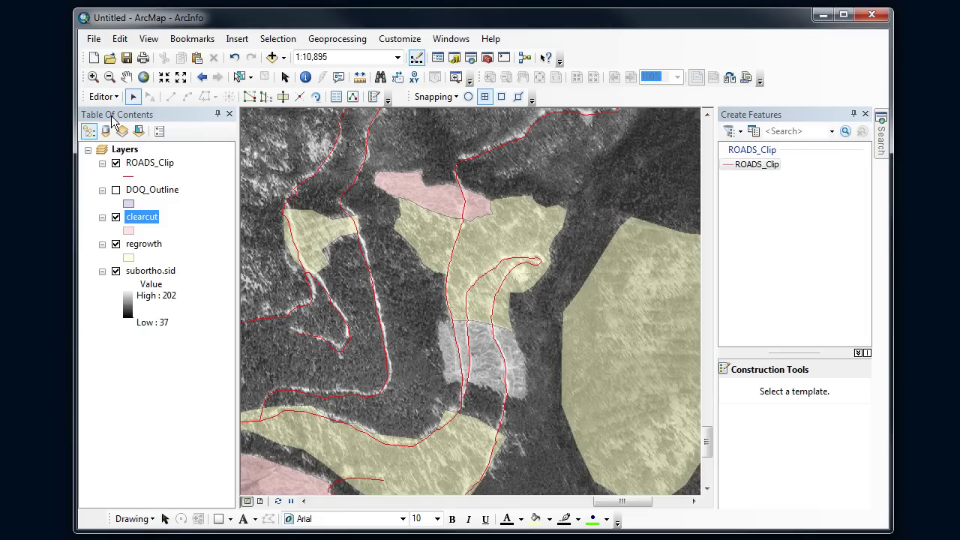
pyautogui.click(145, 225)
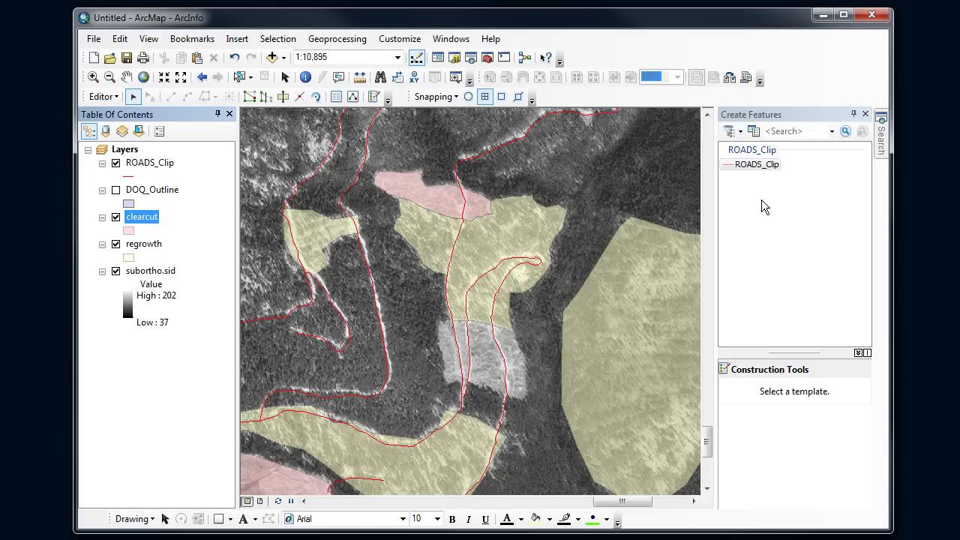
# Step: Create a new clearcut feature template in Organize Templates, then close the organizer
pyautogui.click(754, 132)
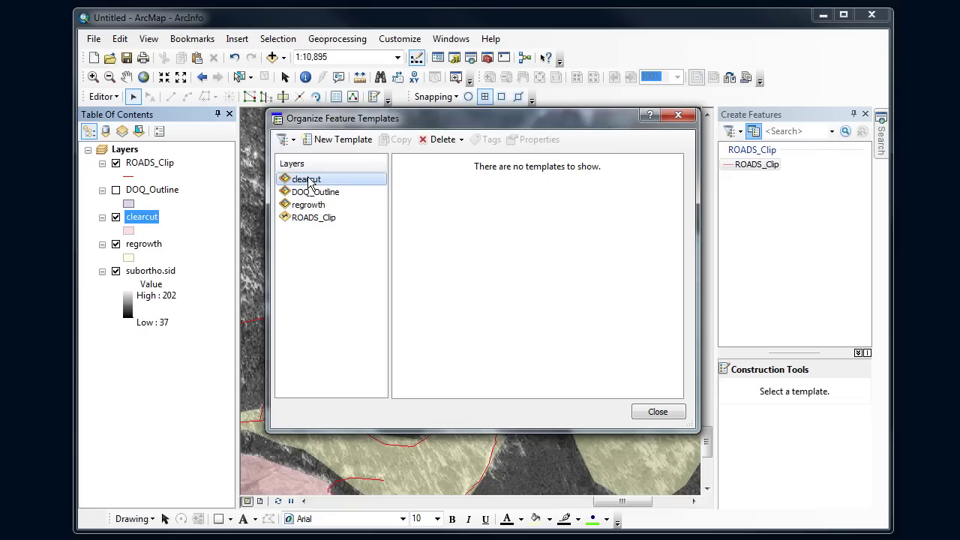
pyautogui.click(337, 141)
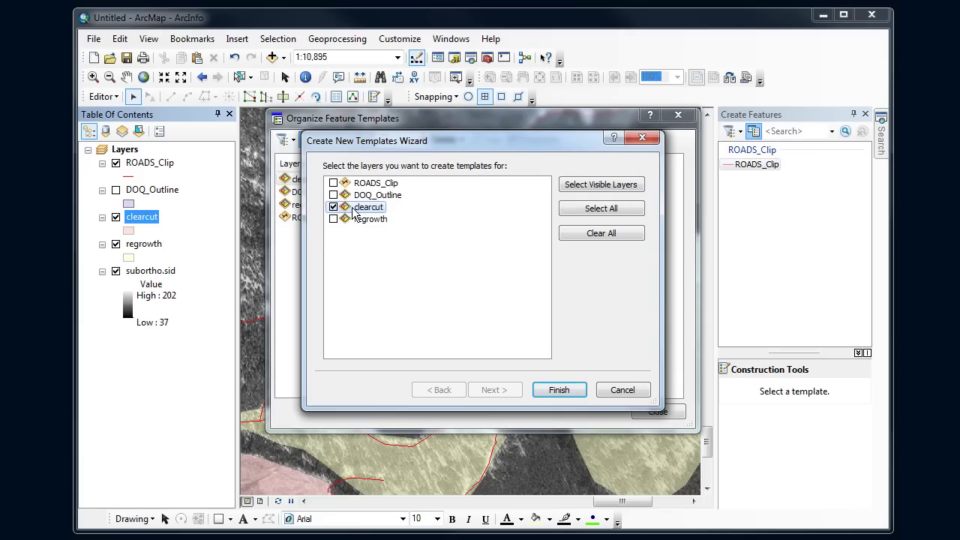
pyautogui.click(579, 389)
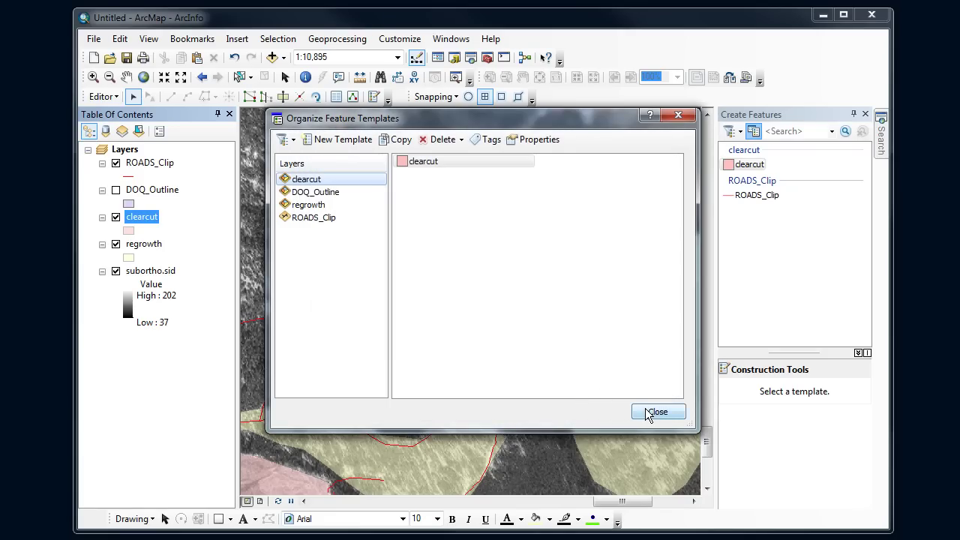
pyautogui.click(650, 413)
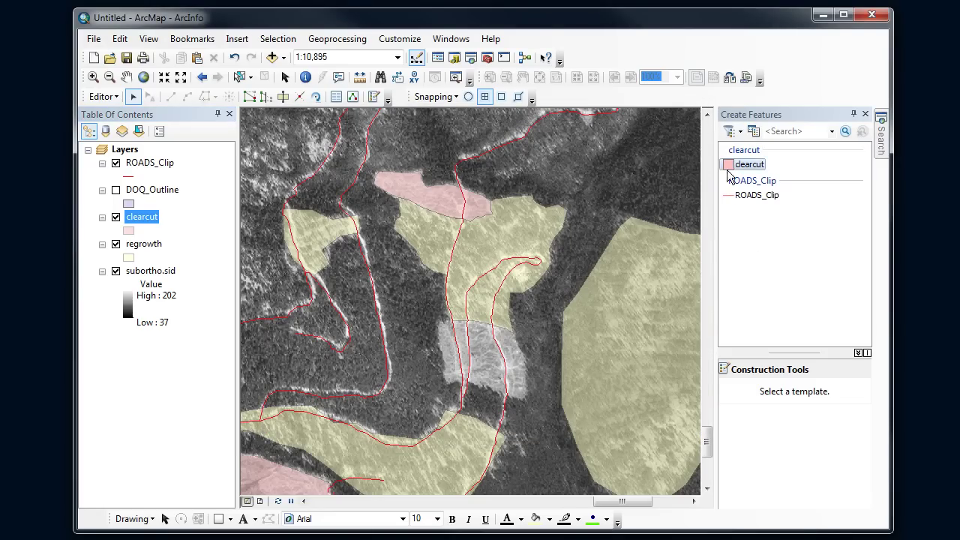
# Step: Choose the clearcut Polygon tool, zoom to the bare clearing, and enable End and Vertex snapping
pyautogui.click(746, 169)
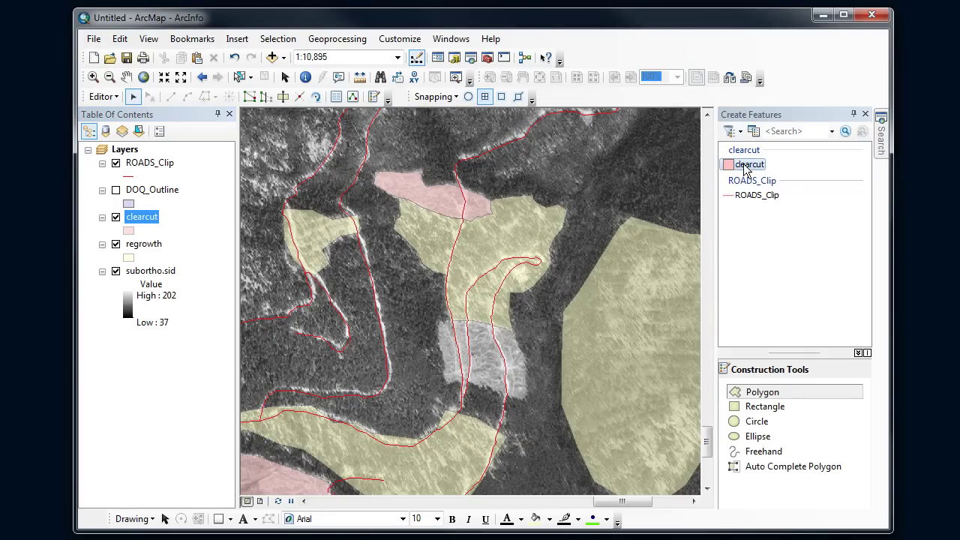
pyautogui.click(766, 398)
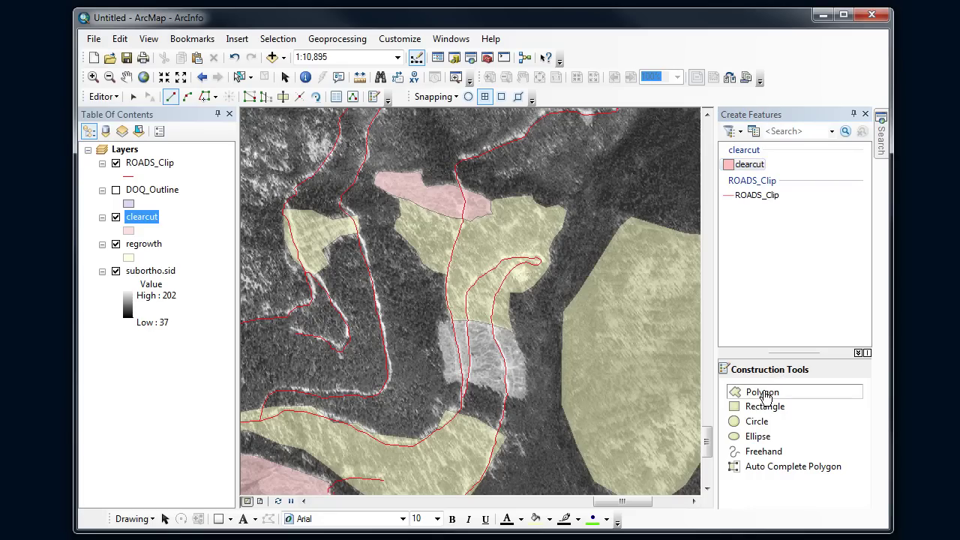
pyautogui.click(93, 76)
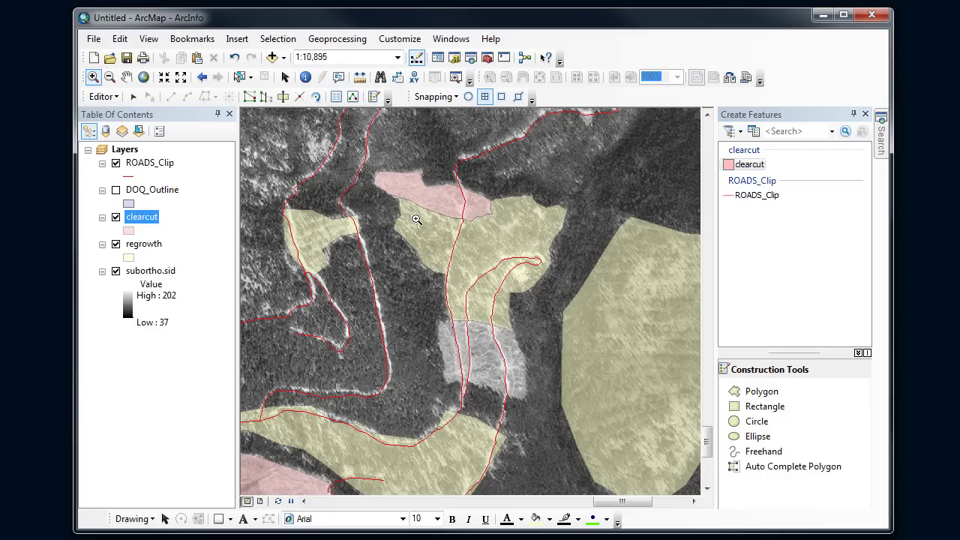
pyautogui.moveTo(405, 294); pyautogui.dragTo(583, 415)
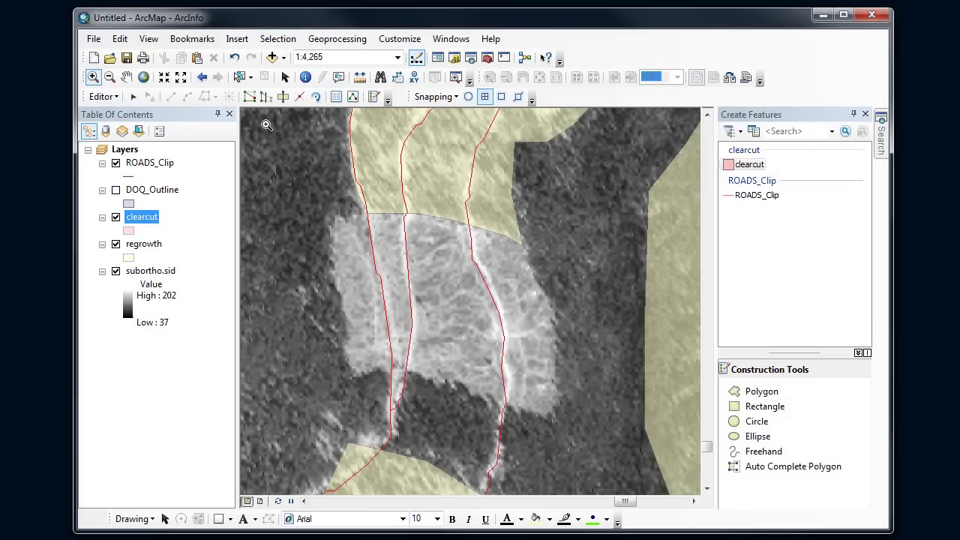
pyautogui.click(757, 391)
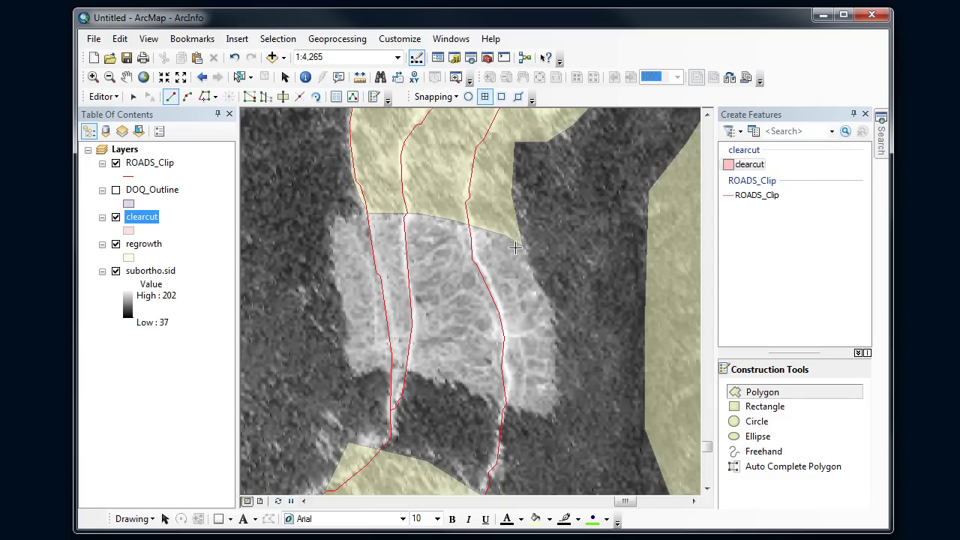
pyautogui.click(484, 98)
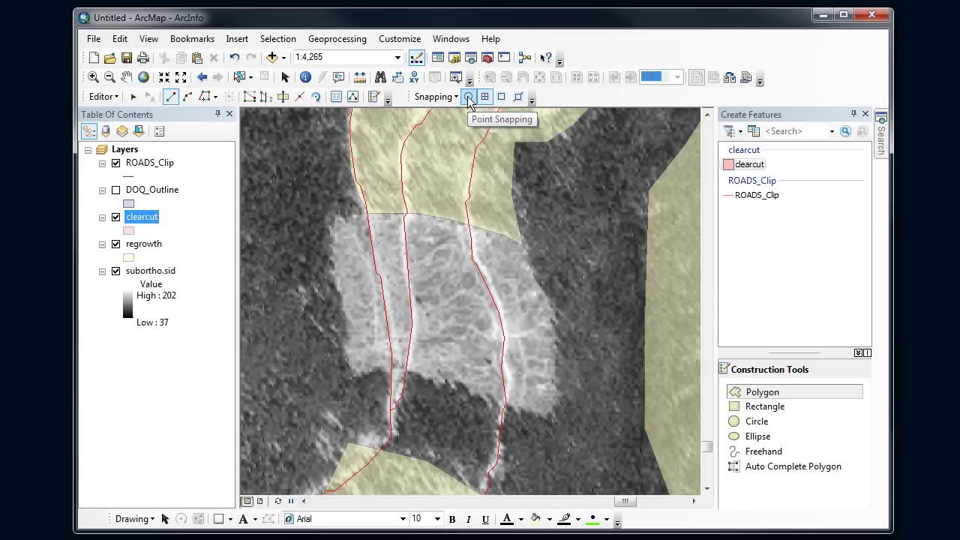
pyautogui.click(501, 97)
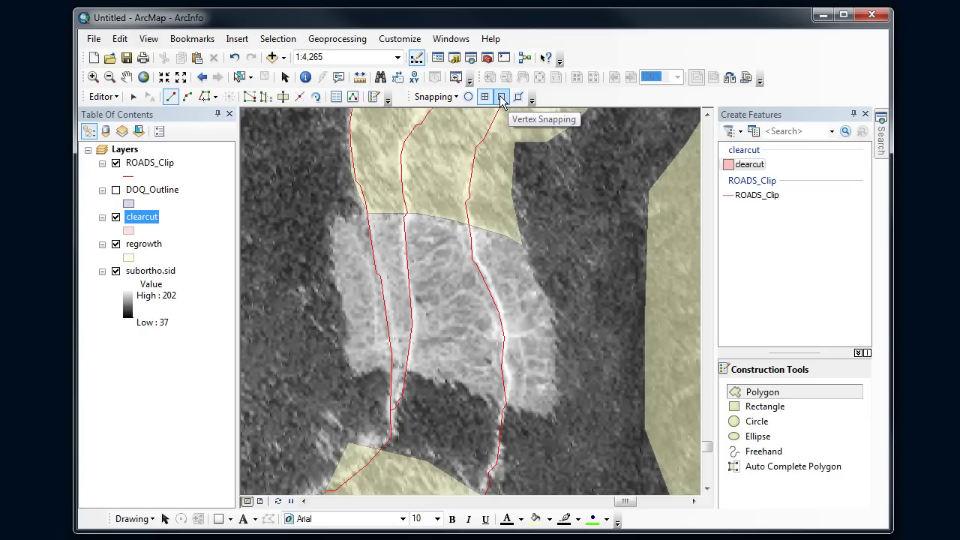
# Step: Start the clearcut sketch at the regrowth corner and trace down the east edge onto the bottom
pyautogui.click(526, 254)
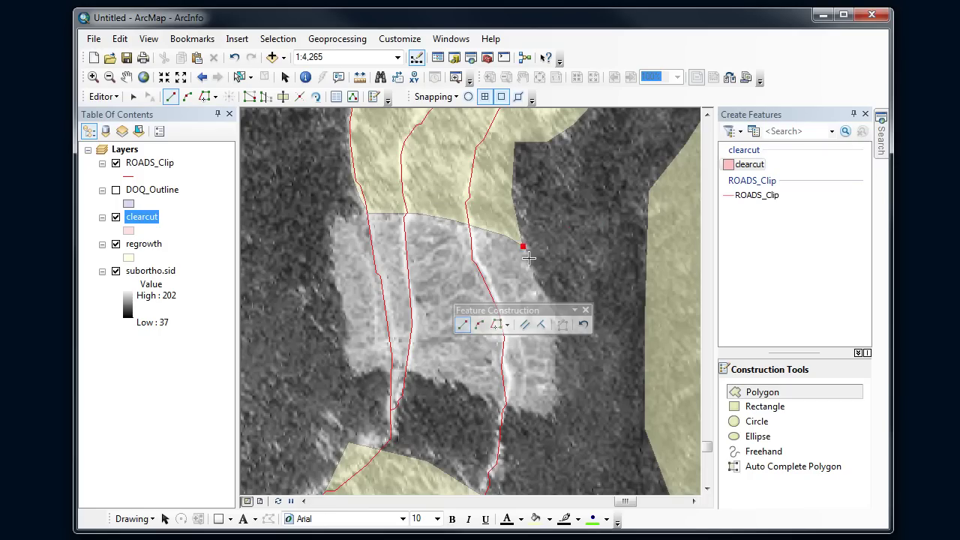
pyautogui.click(531, 259)
pyautogui.click(534, 278)
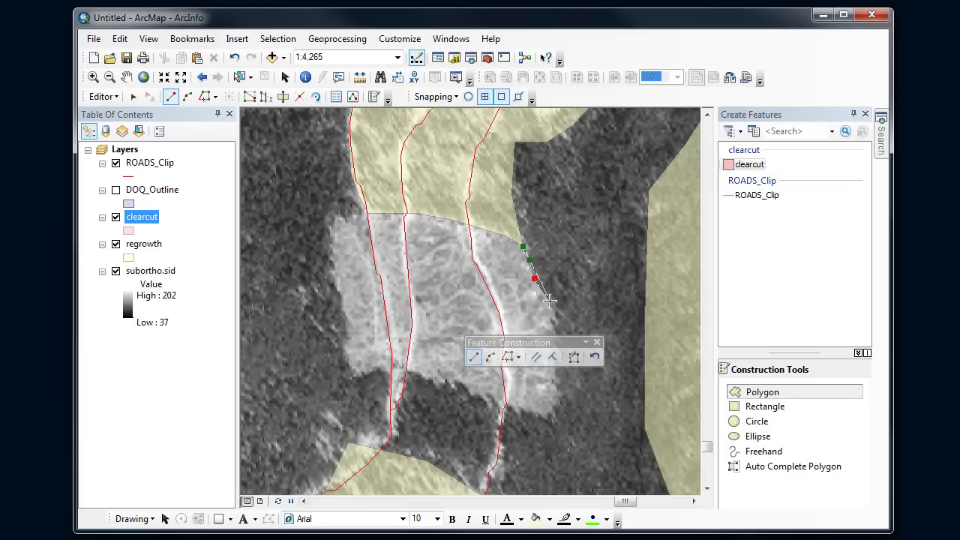
pyautogui.click(550, 301)
pyautogui.click(559, 344)
pyautogui.click(558, 368)
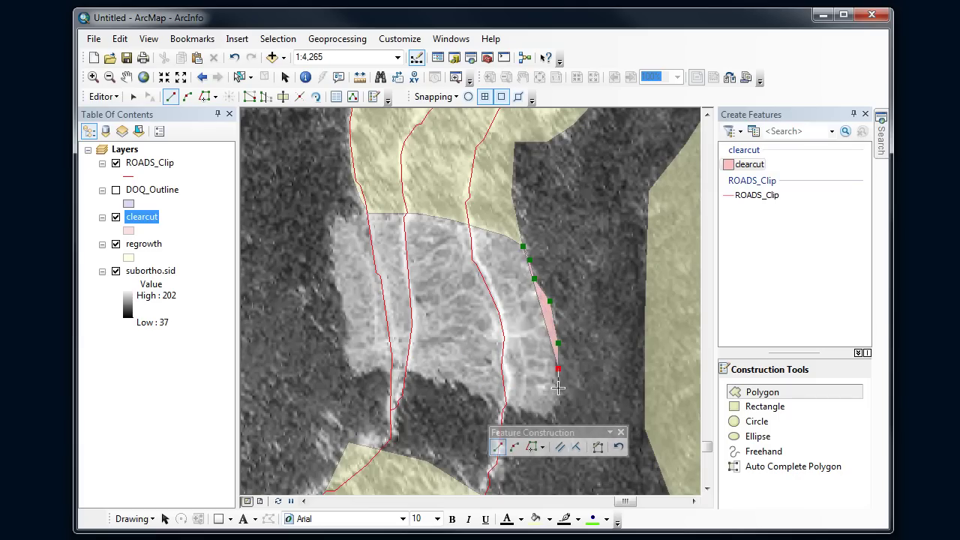
pyautogui.click(557, 393)
pyautogui.click(551, 418)
pyautogui.click(529, 412)
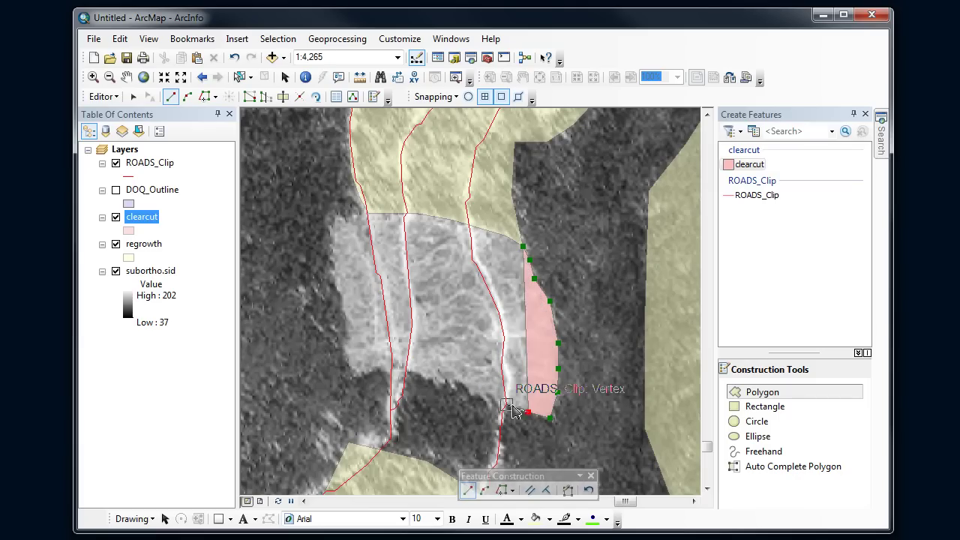
pyautogui.click(506, 405)
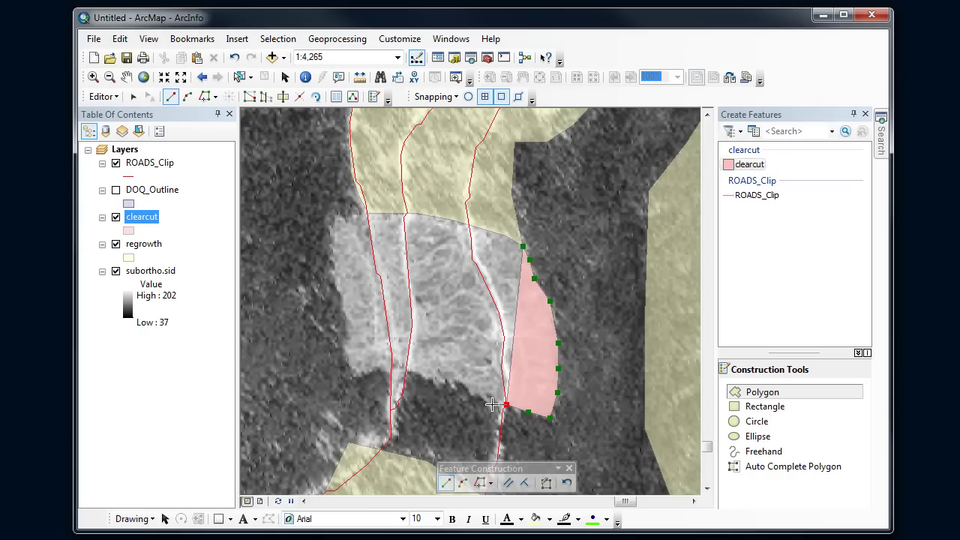
# Step: Delete the misplaced last sketch vertex and re-place it on the clearing's bottom edge
pyautogui.rightClick(507, 411)
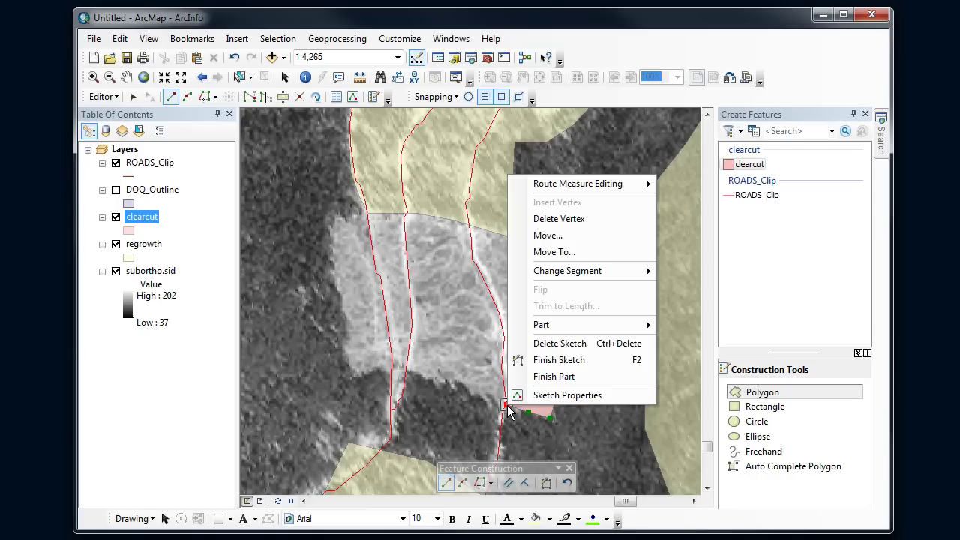
pyautogui.click(559, 220)
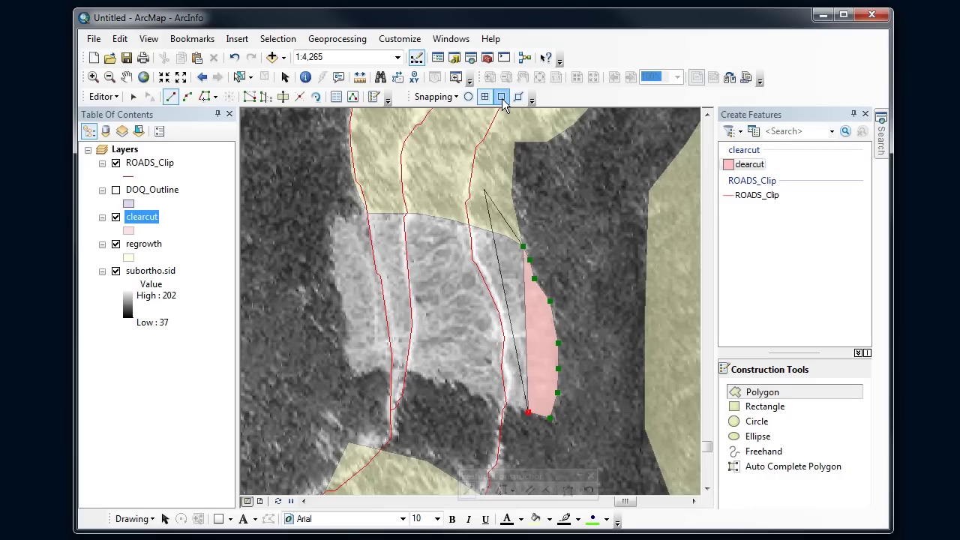
pyautogui.click(511, 408)
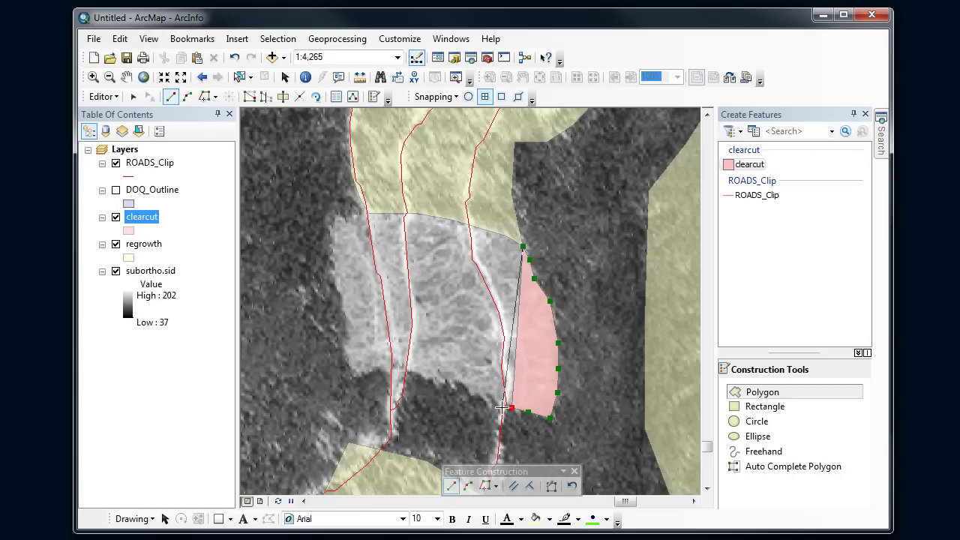
# Step: Trace the clearing's lower edge west across the road and around the notch to the lower-left corner
pyautogui.click(501, 406)
pyautogui.click(487, 401)
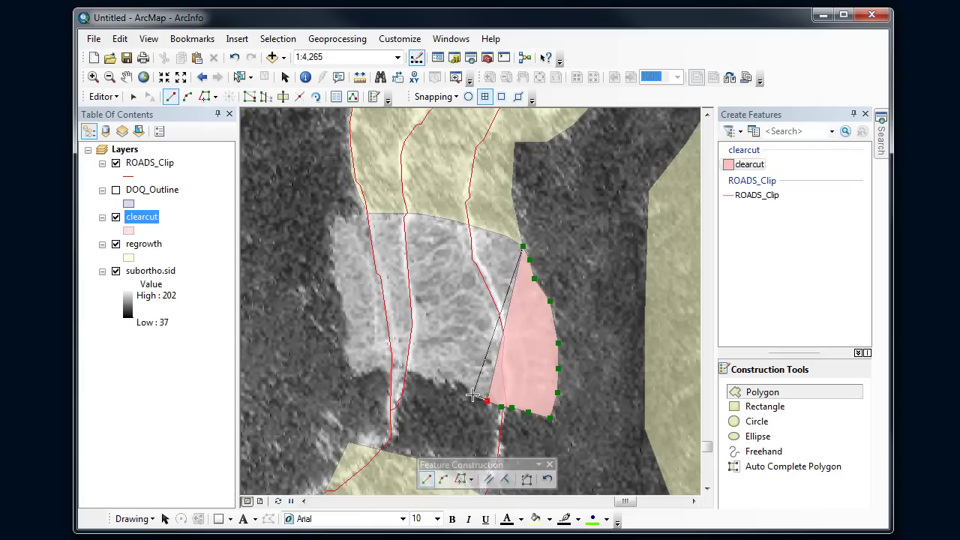
pyautogui.click(473, 395)
pyautogui.click(459, 382)
pyautogui.click(447, 383)
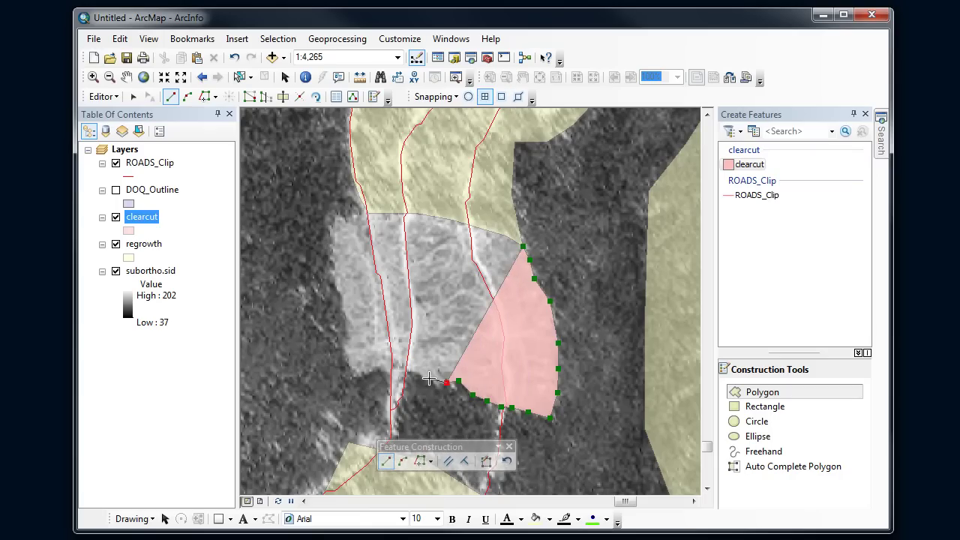
pyautogui.click(429, 379)
pyautogui.click(417, 372)
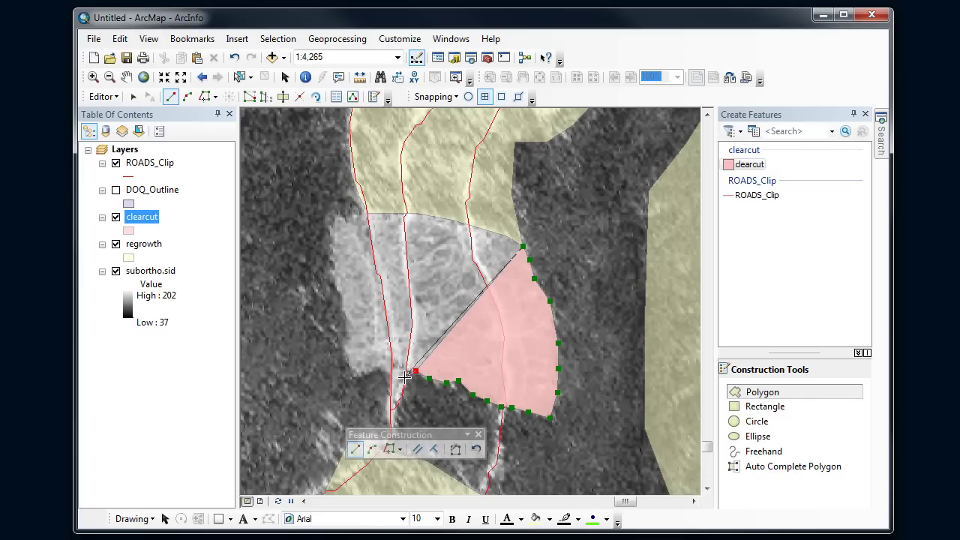
pyautogui.click(405, 378)
pyautogui.click(401, 400)
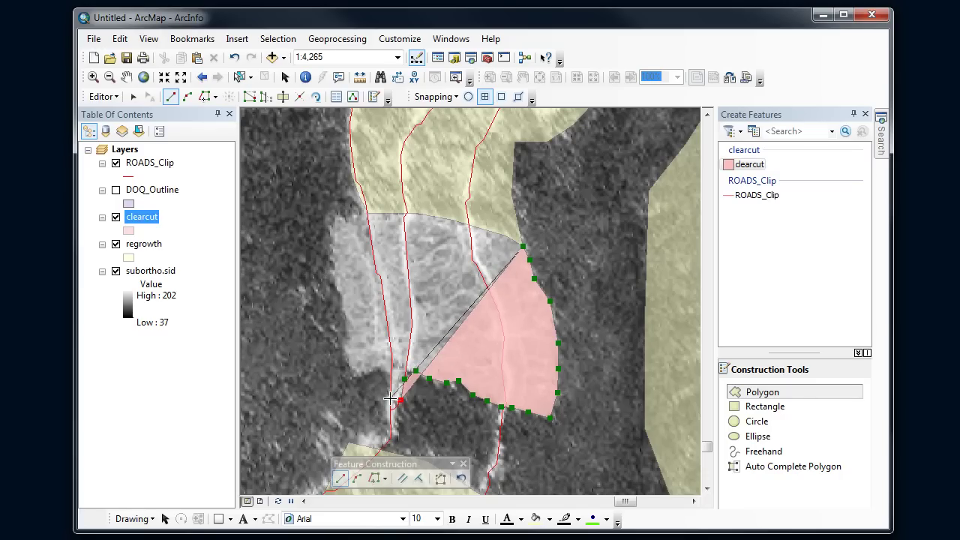
pyautogui.click(390, 392)
pyautogui.click(385, 374)
pyautogui.click(374, 372)
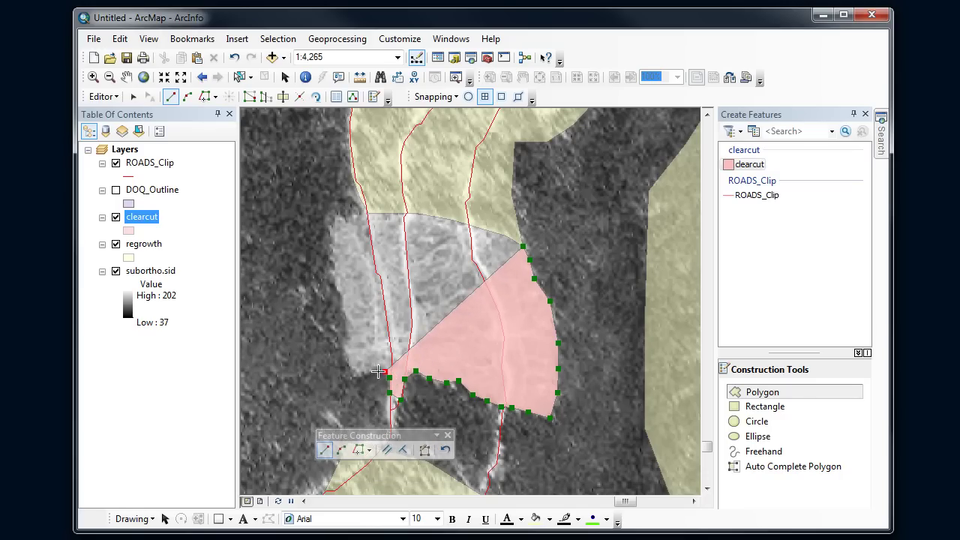
pyautogui.click(358, 375)
pyautogui.click(346, 357)
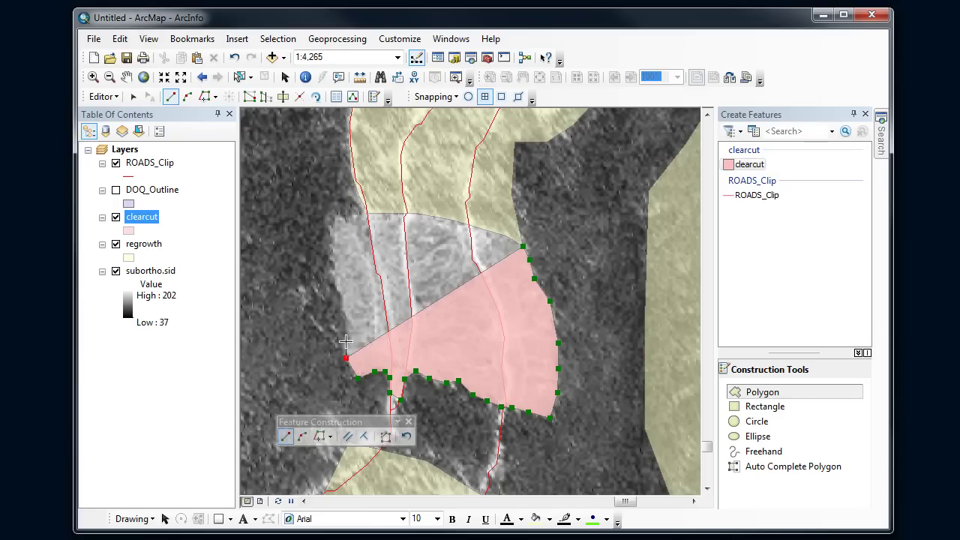
# Step: Trace up the clearing's west edge to its top-left corner
pyautogui.click(346, 342)
pyautogui.click(346, 324)
pyautogui.click(344, 305)
pyautogui.click(339, 288)
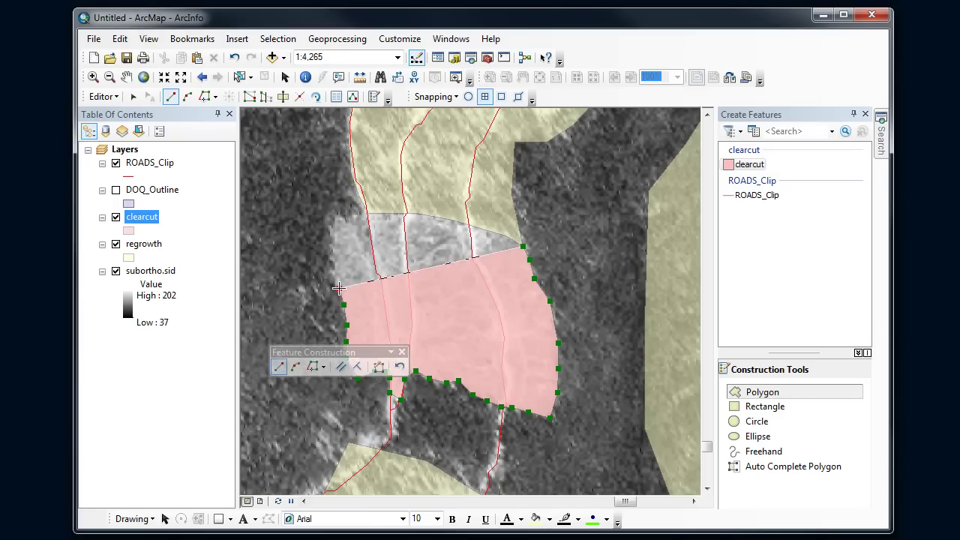
pyautogui.click(336, 270)
pyautogui.click(331, 247)
pyautogui.click(331, 232)
pyautogui.click(335, 217)
pyautogui.click(346, 217)
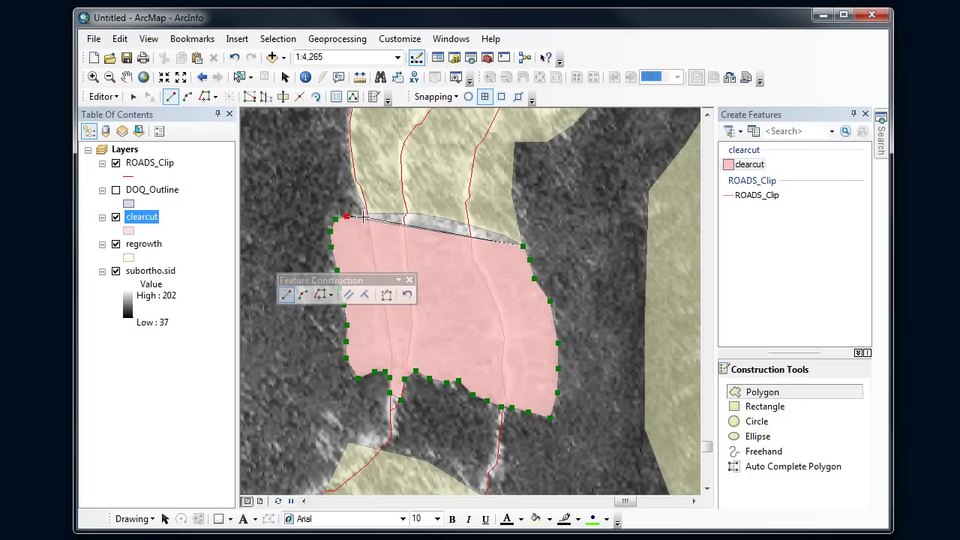
# Step: Snap to the regrowth corner vertex and trace the regrowth edge to close the polygon
pyautogui.click(501, 96)
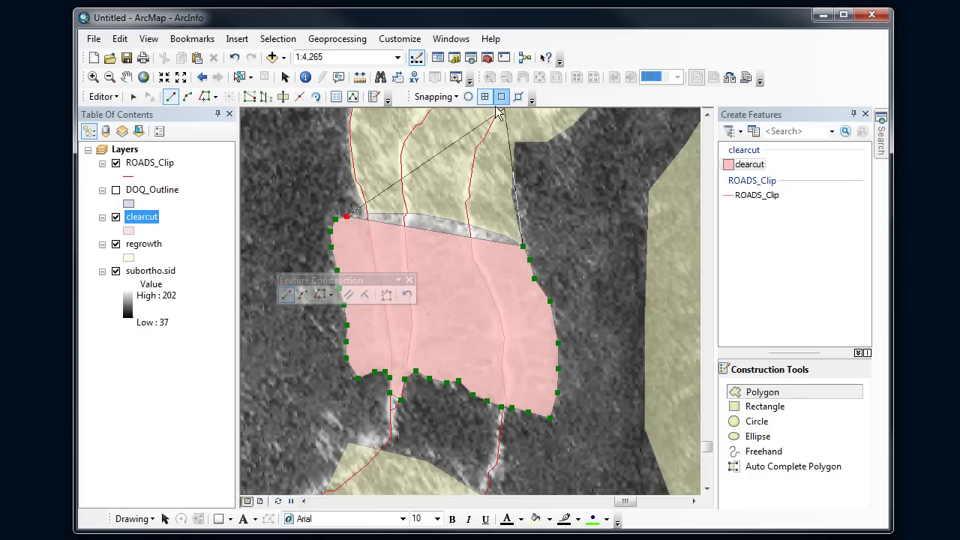
pyautogui.click(369, 214)
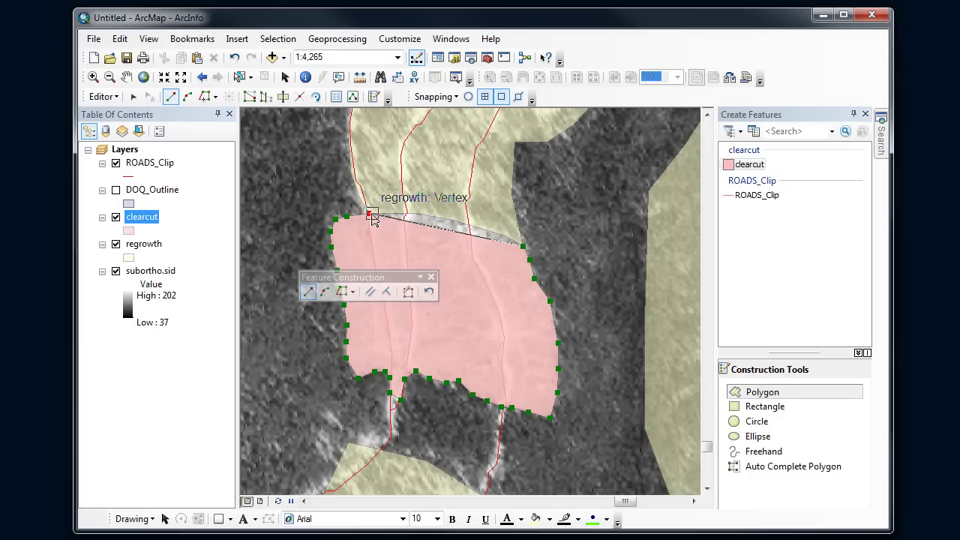
pyautogui.click(343, 294)
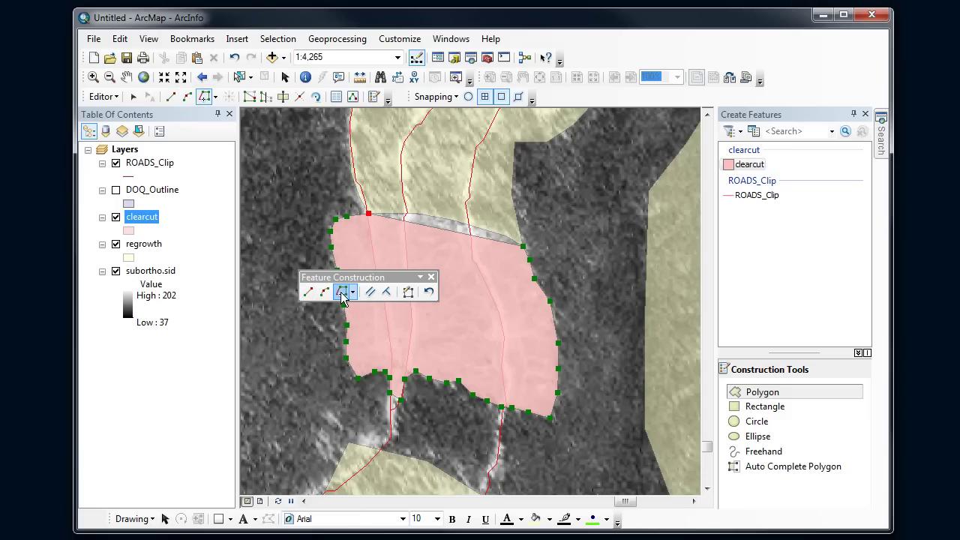
pyautogui.click(372, 214)
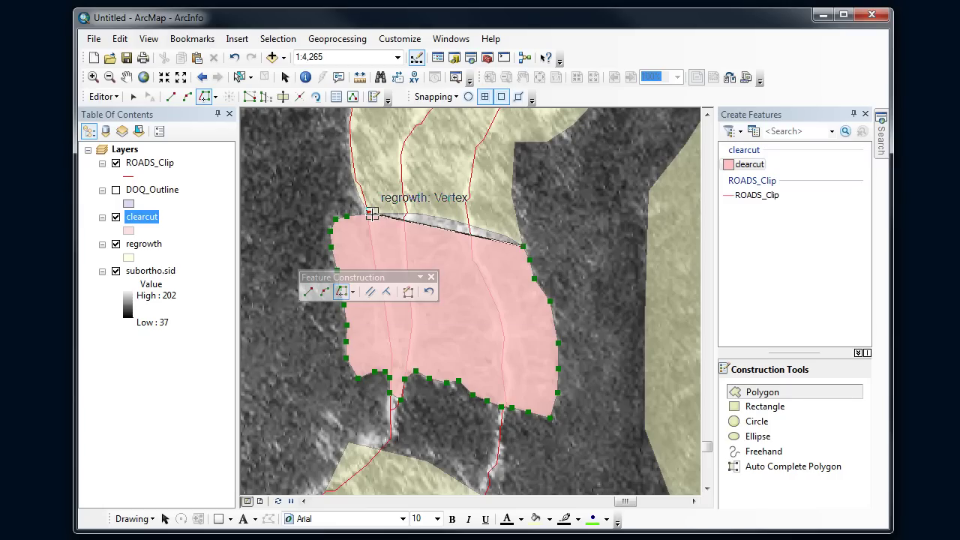
pyautogui.doubleClick(523, 245)
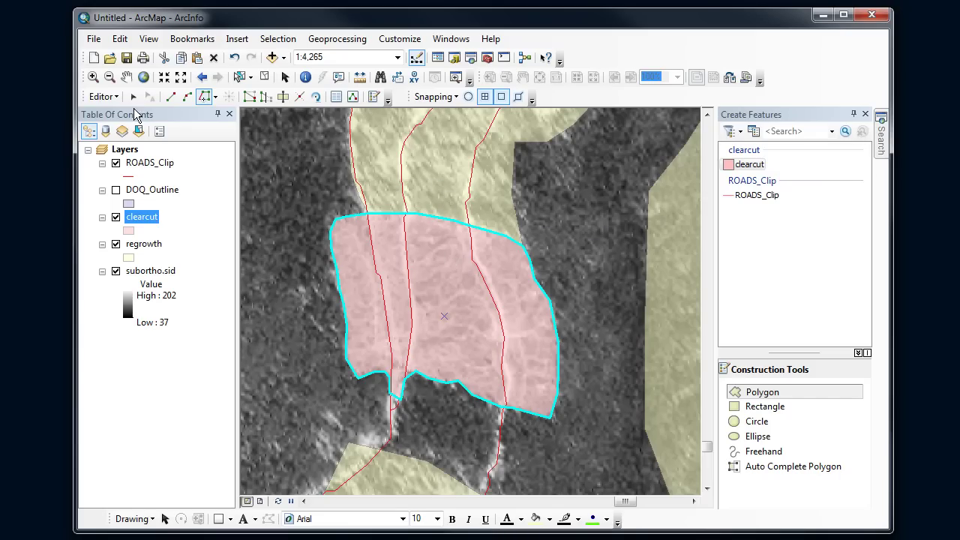
# Step: Open the Editor menu to reach Save Edits for the new clearcut polygon
pyautogui.click(112, 99)
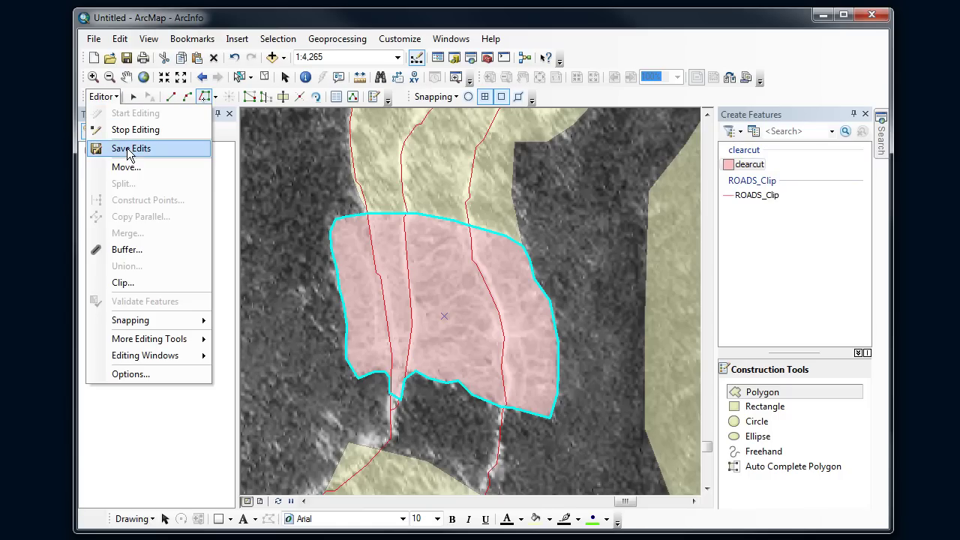